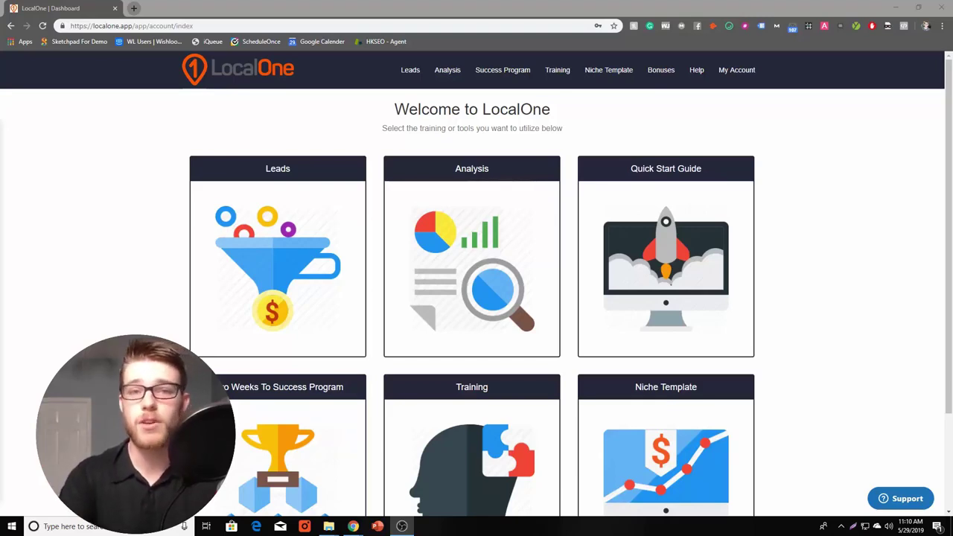
# - Search Hero Leads for HVAC in Pearland, Texas and download the HVAC lead list
pyautogui.click(284, 171)
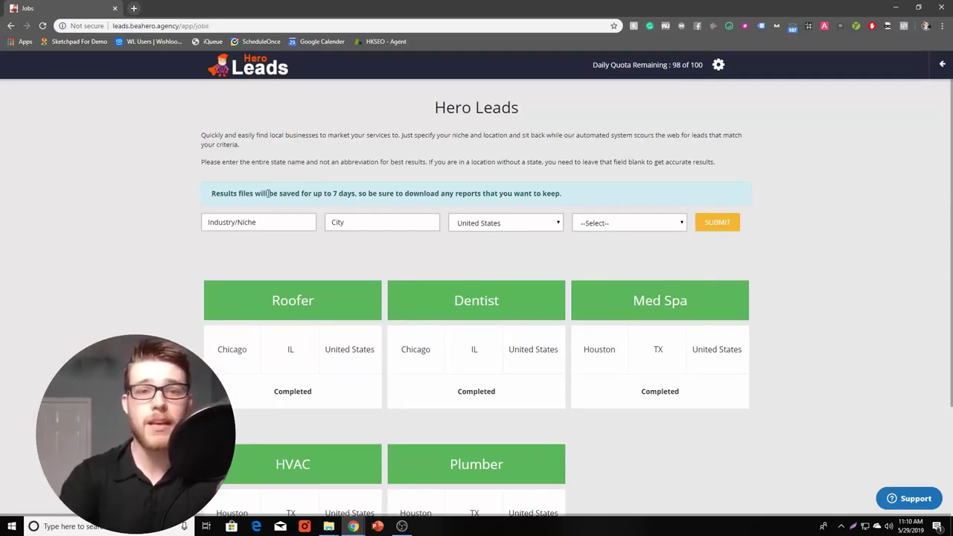
pyautogui.click(254, 221)
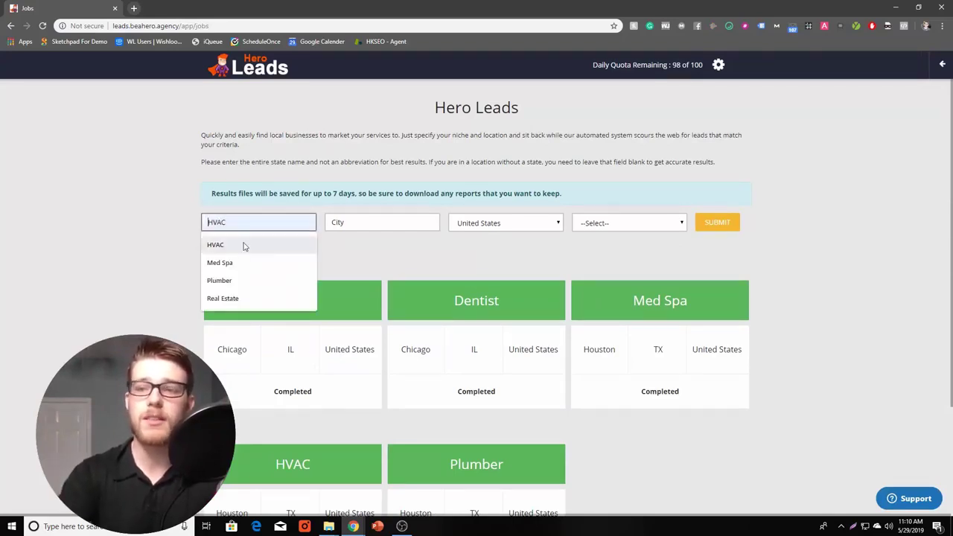
pyautogui.click(245, 246)
pyautogui.click(344, 222)
pyautogui.write('Pearland')
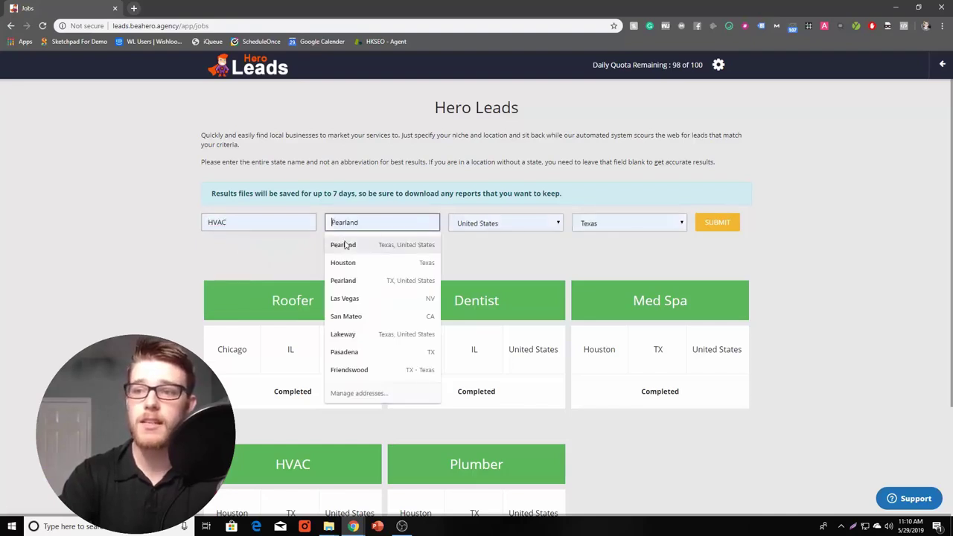
pyautogui.click(357, 245)
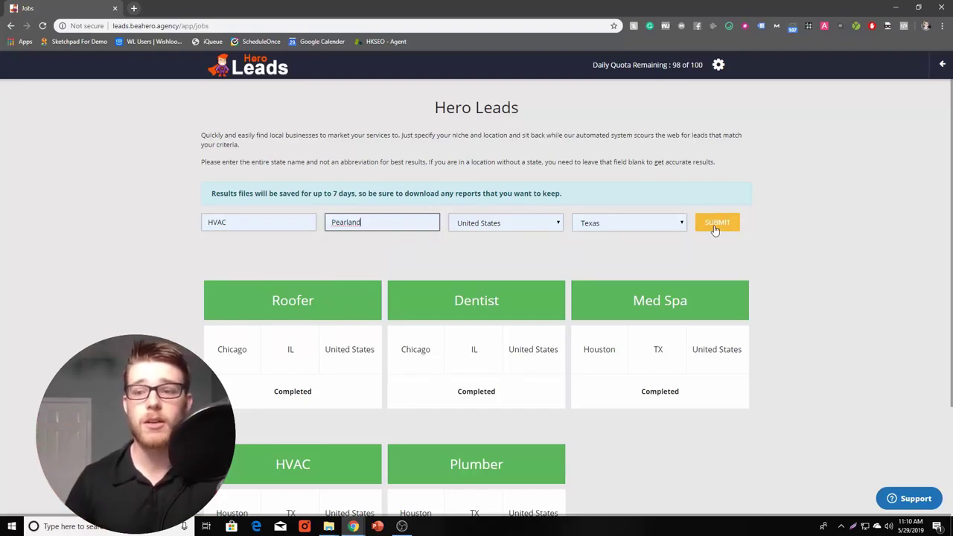
pyautogui.scroll(-2, 633, 246)
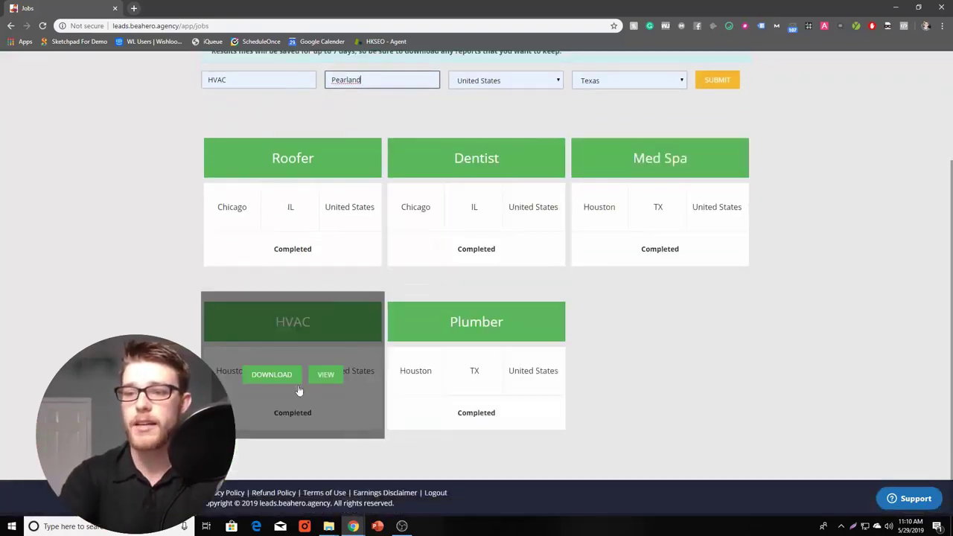
pyautogui.click(282, 377)
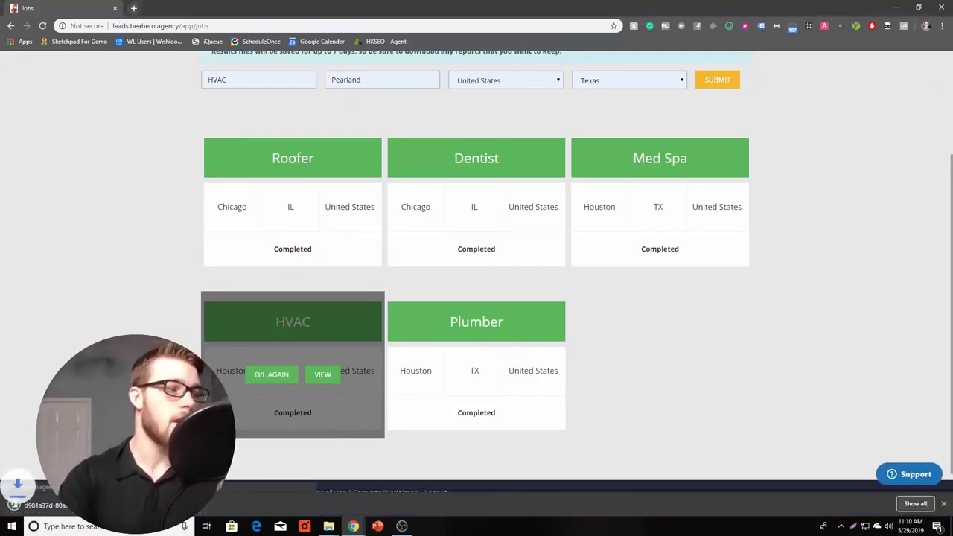
# - Open the downloaded HVAC lead file in Excel, scroll through it, and select rows 244–253
pyautogui.click(45, 505)
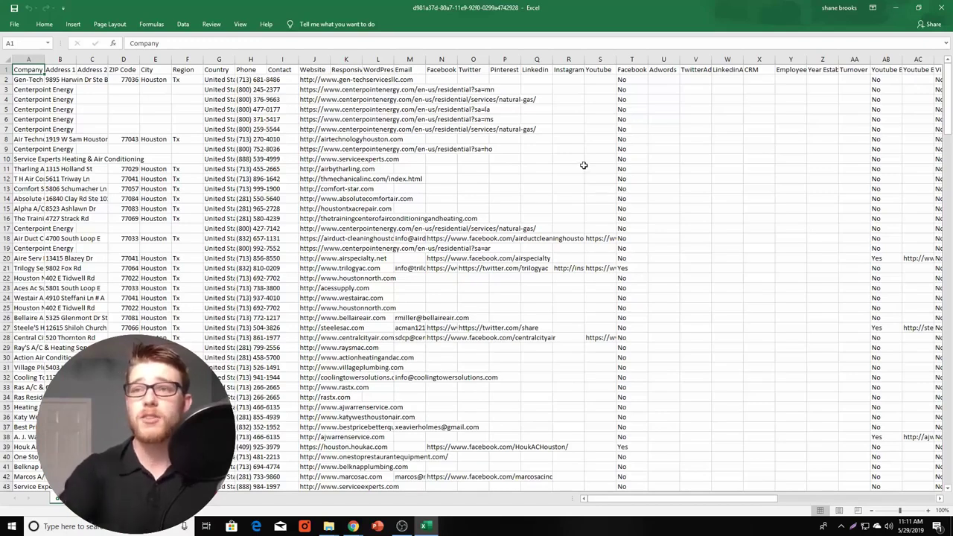
pyautogui.moveTo(949, 82); pyautogui.dragTo(928, 222)
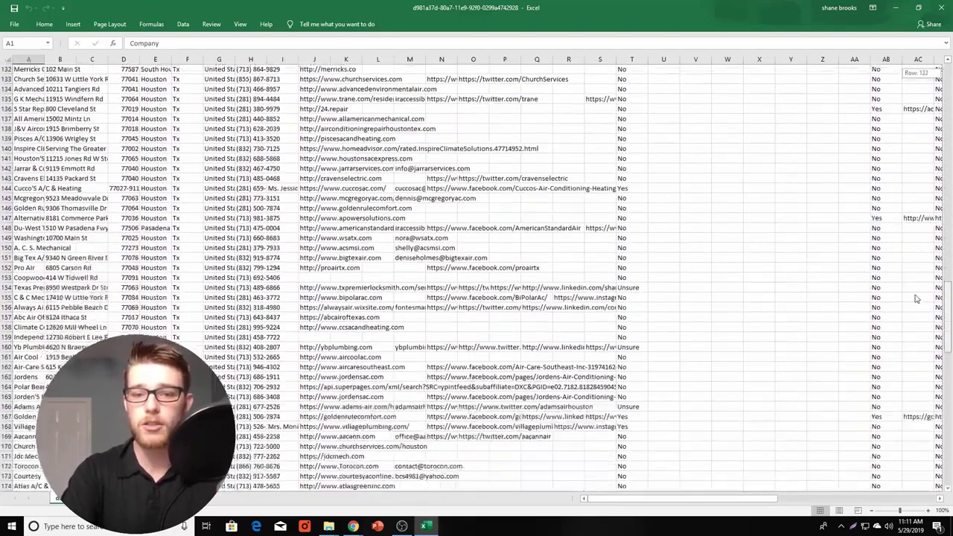
pyautogui.moveTo(927, 221); pyautogui.dragTo(898, 428)
pyautogui.moveTo(896, 473); pyautogui.dragTo(897, 474)
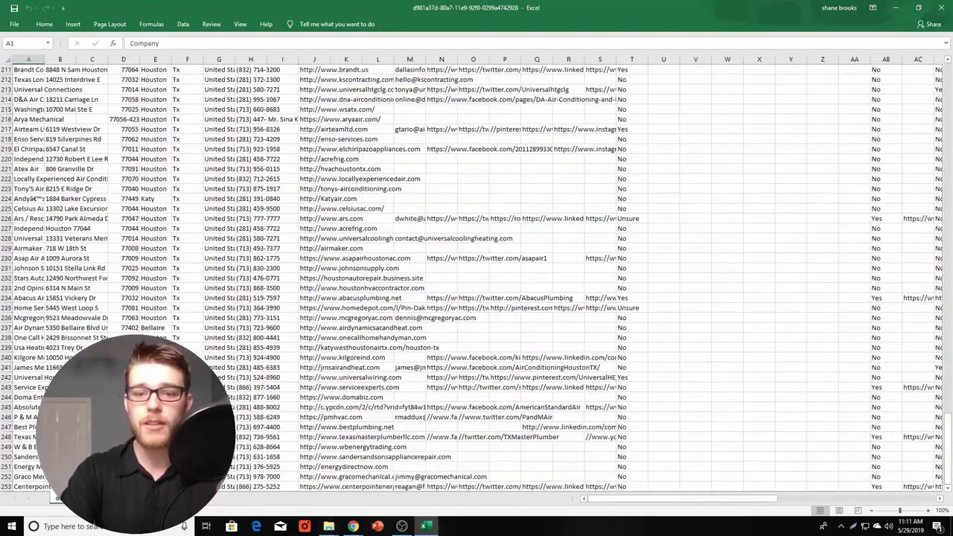
pyautogui.moveTo(30, 485); pyautogui.dragTo(576, 397)
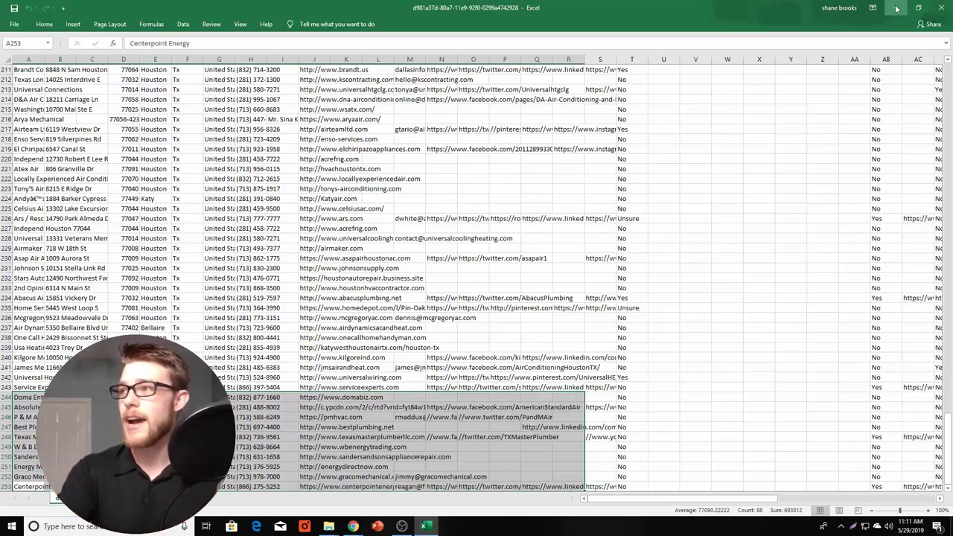
# - Close the lead spreadsheet, return to the LocalOne dashboard, and focus the website address box
pyautogui.click(941, 9)
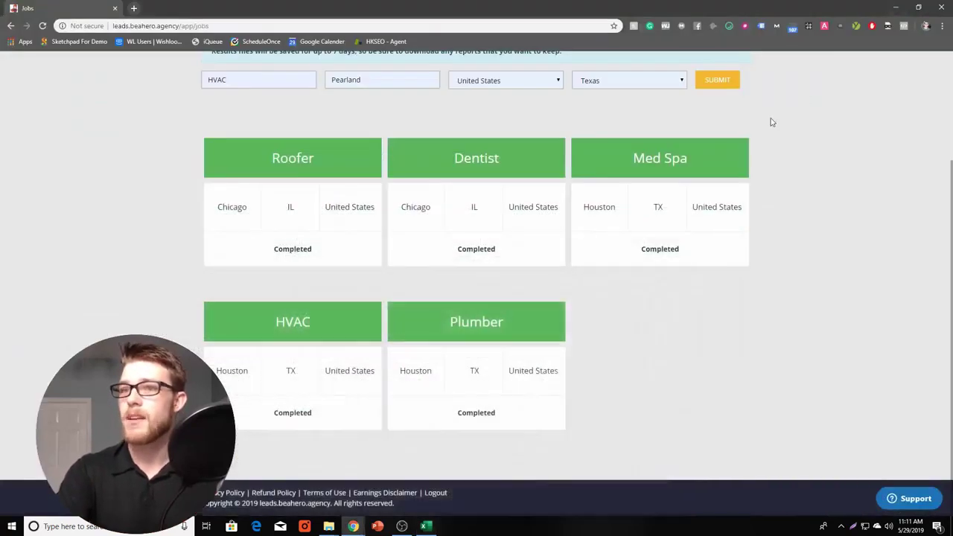
pyautogui.click(10, 26)
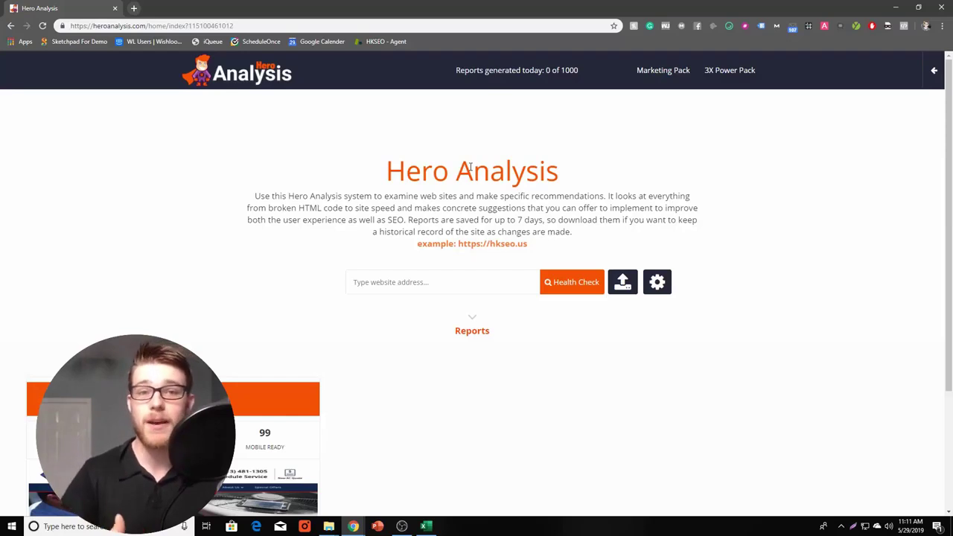
pyautogui.click(381, 288)
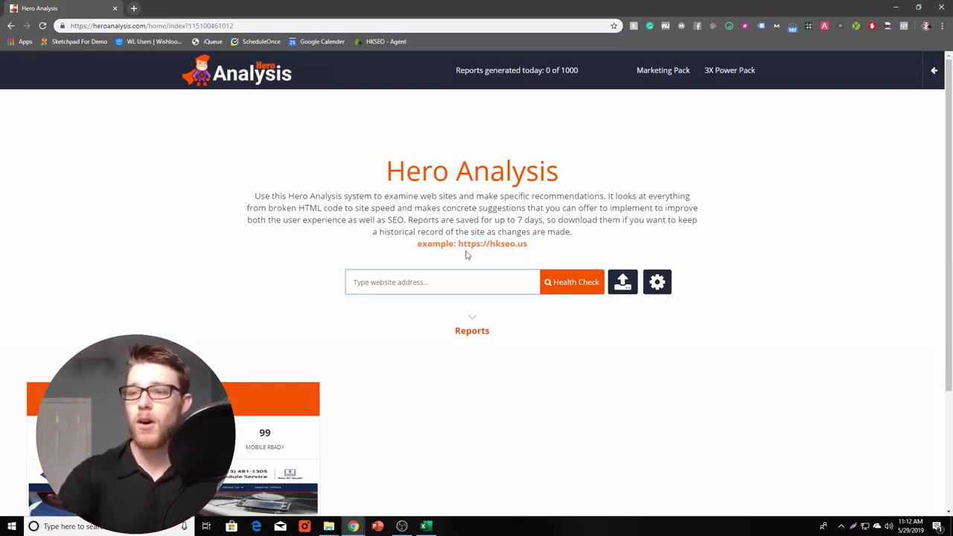
# - Paste pearlandmedspa.com into the address box and run its health check
pyautogui.rightClick(400, 282)
pyautogui.click(435, 358)
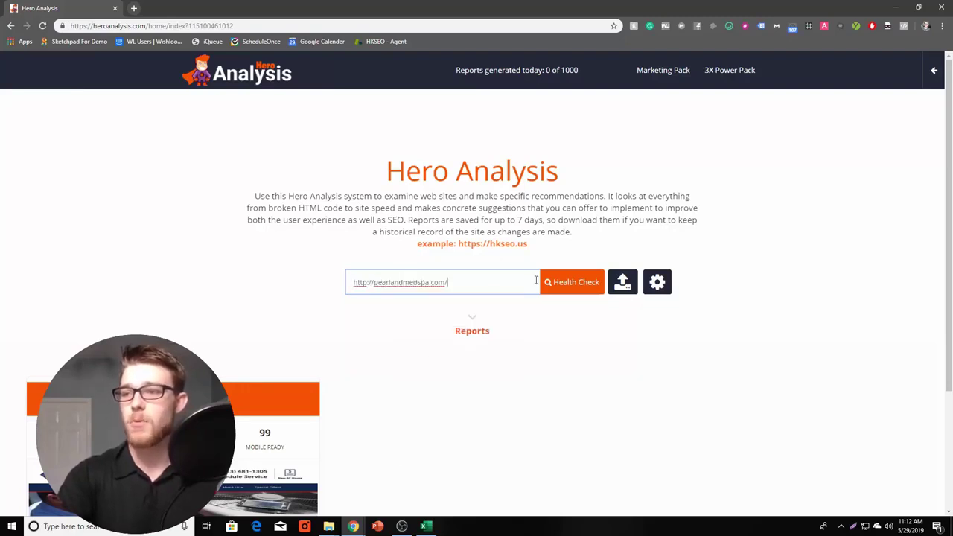
pyautogui.click(581, 289)
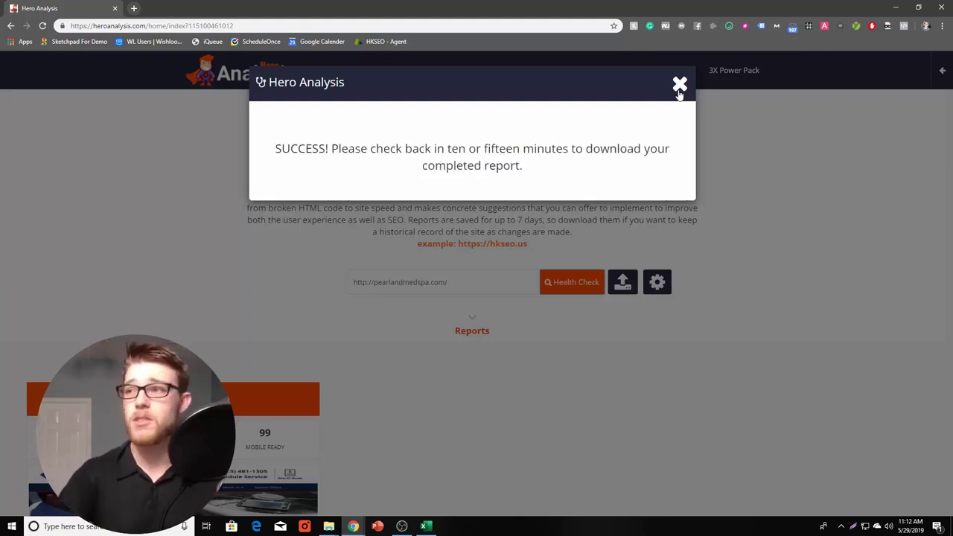
pyautogui.click(679, 87)
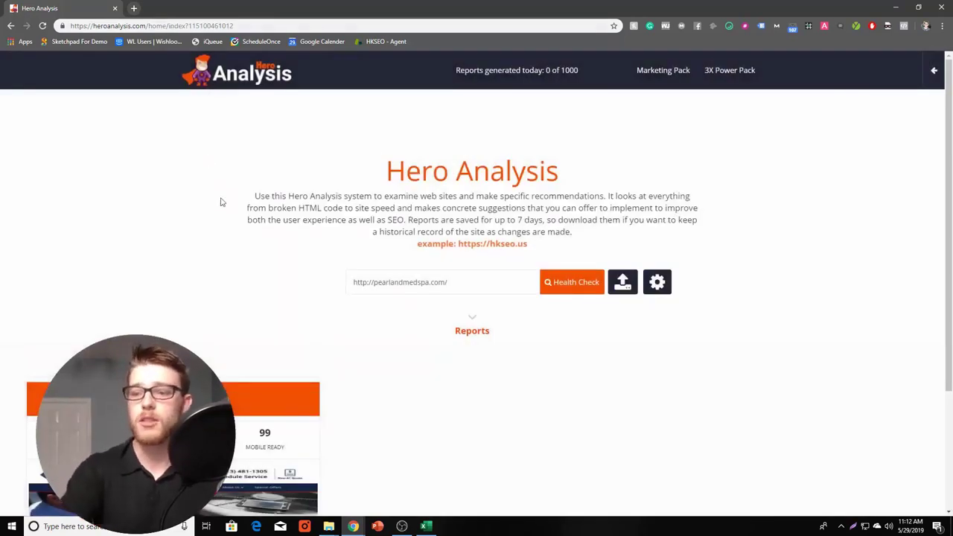
# - Copy the ten lead website addresses in Excel column J (J231:J240)
pyautogui.click(426, 527)
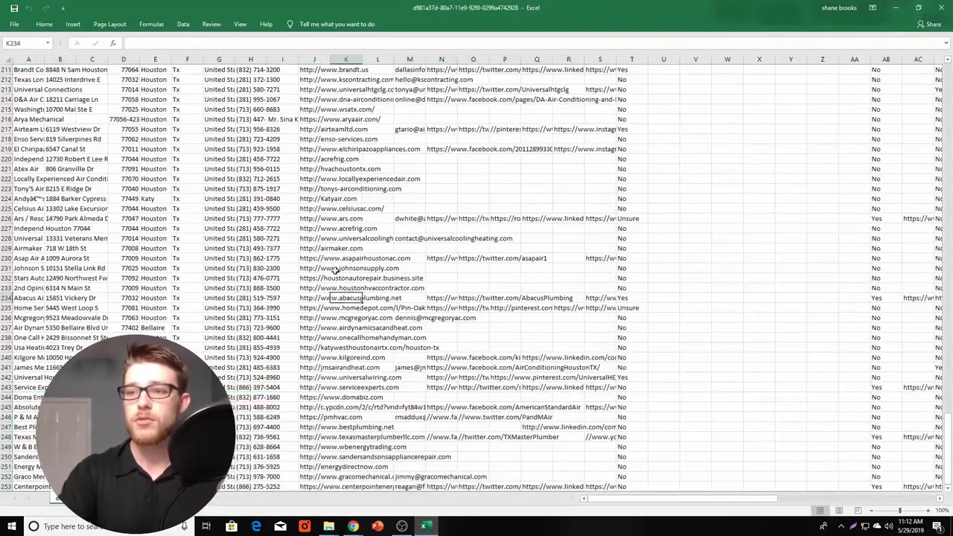
pyautogui.moveTo(335, 270); pyautogui.dragTo(339, 358)
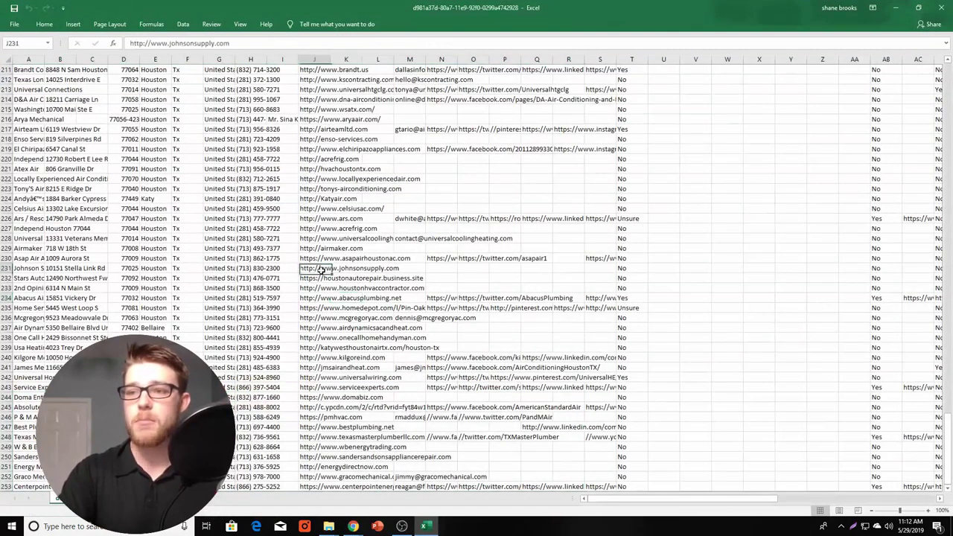
pyautogui.rightClick(335, 328)
pyautogui.click(357, 129)
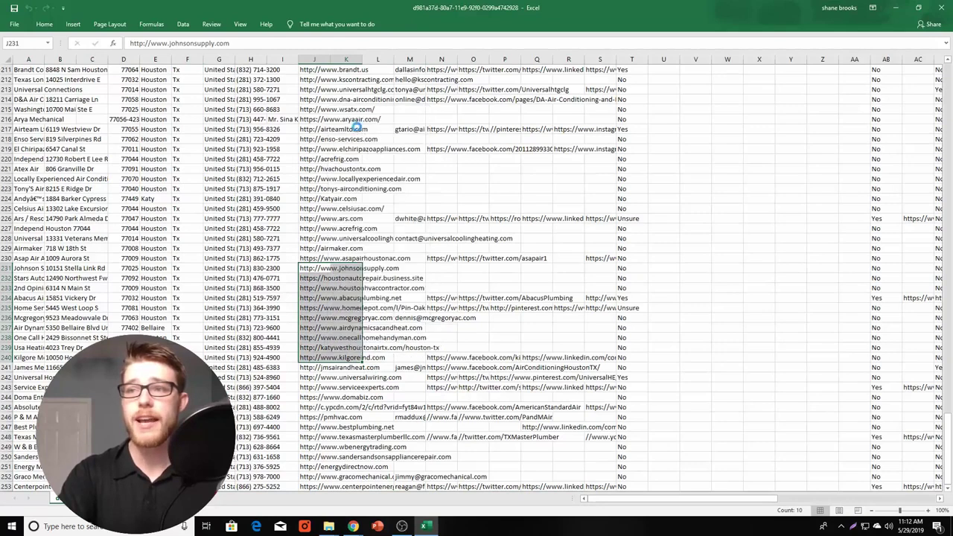
pyautogui.click(901, 8)
# - Paste the ten copied lead URLs into URLs to Process and submit them for auditing
pyautogui.click(623, 281)
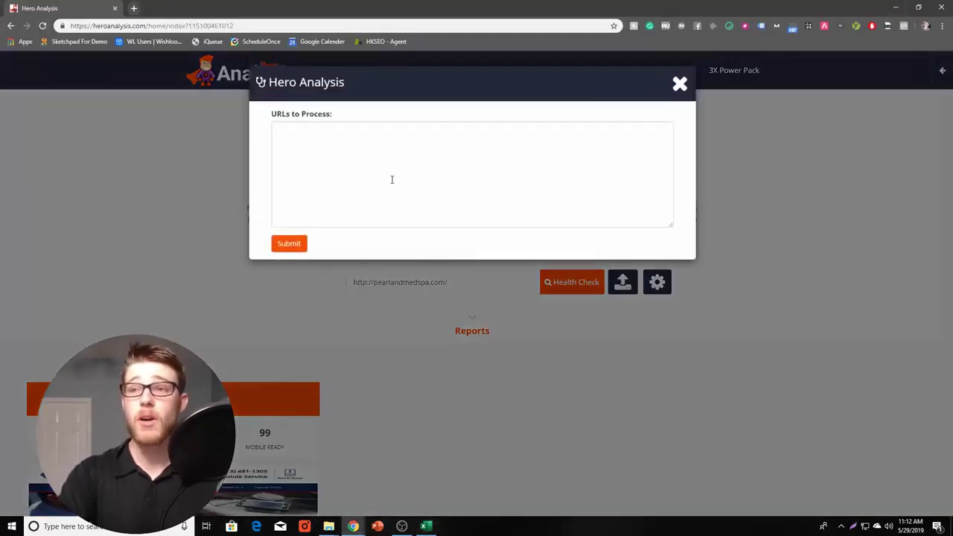
pyautogui.click(386, 174)
pyautogui.rightClick(379, 171)
pyautogui.click(406, 243)
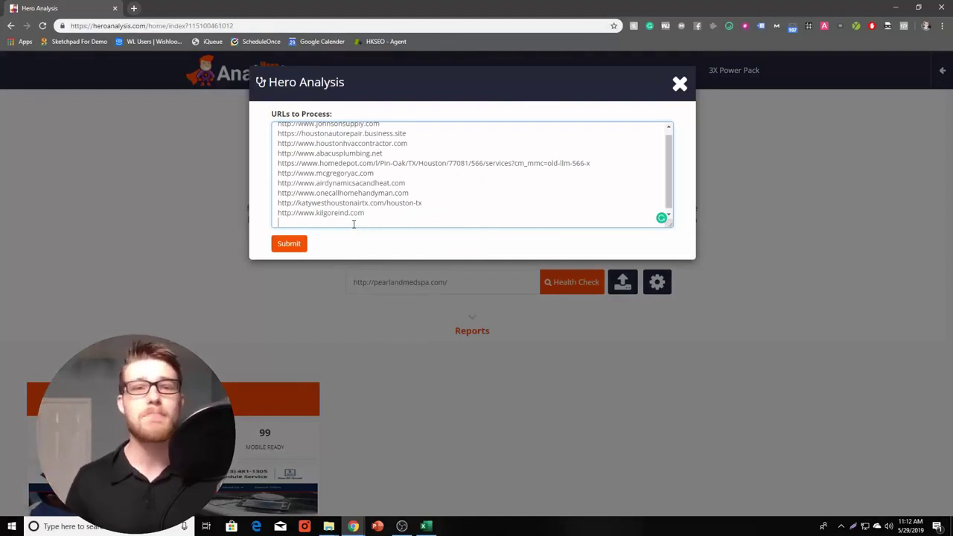
pyautogui.click(680, 85)
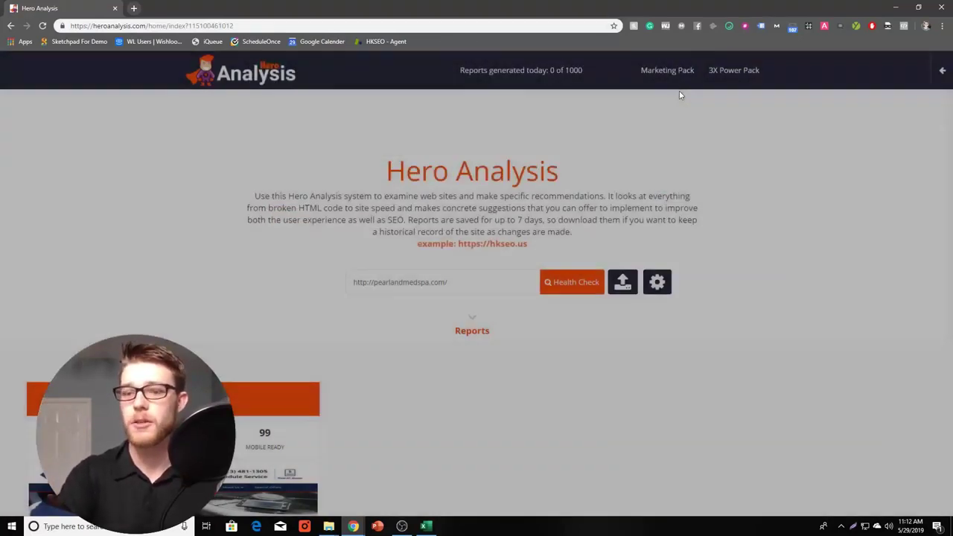
pyautogui.click(330, 527)
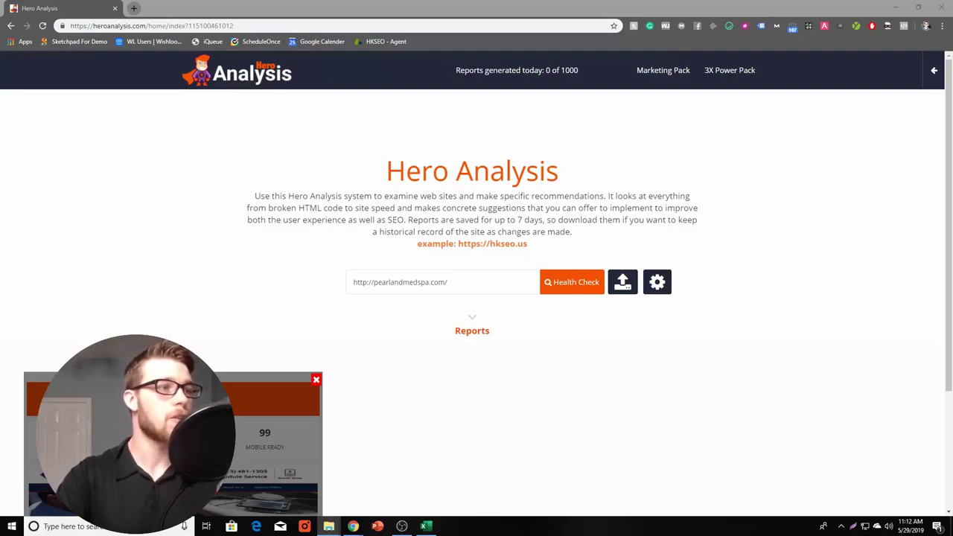
# - Open the AirSpecialist HVAC Houston report PDF and highlight its 12 major issues and 59.65 (F) score
pyautogui.click(256, 526)
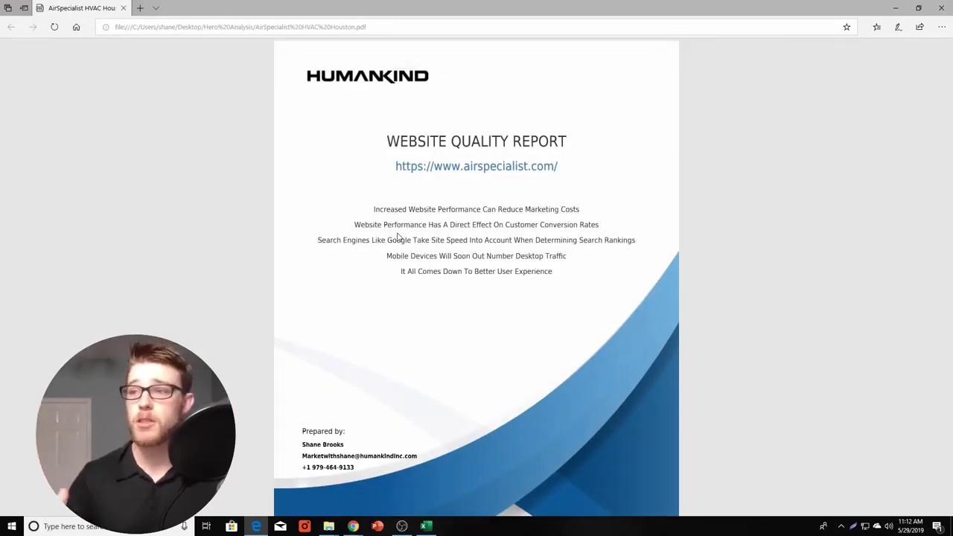
pyautogui.scroll(-3, 469, 279)
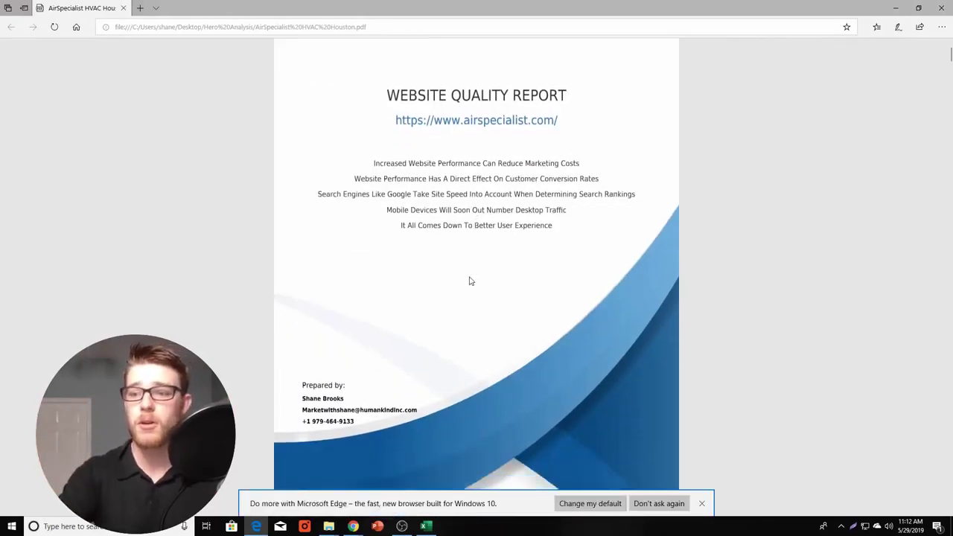
pyautogui.scroll(-4, 472, 269)
pyautogui.moveTo(423, 192); pyautogui.dragTo(530, 197)
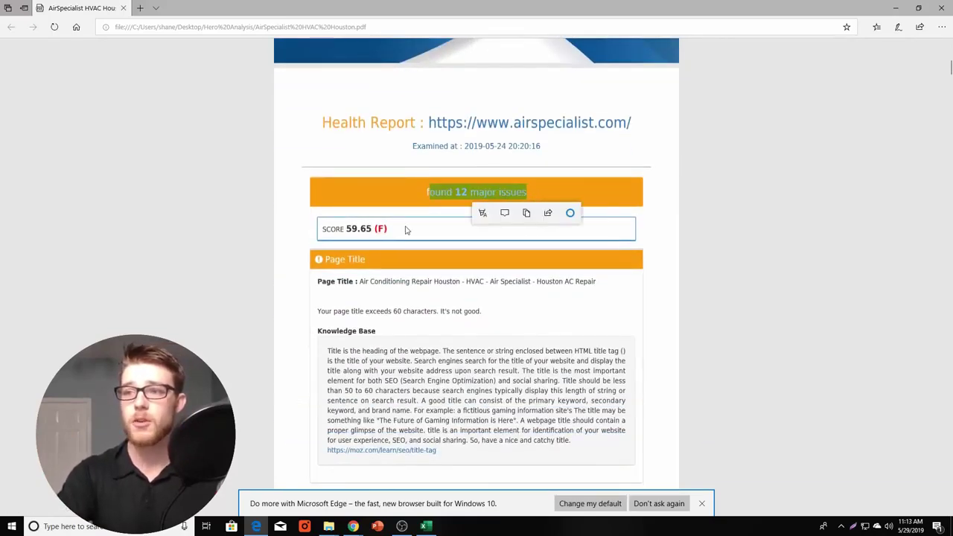
pyautogui.moveTo(347, 229); pyautogui.dragTo(390, 230)
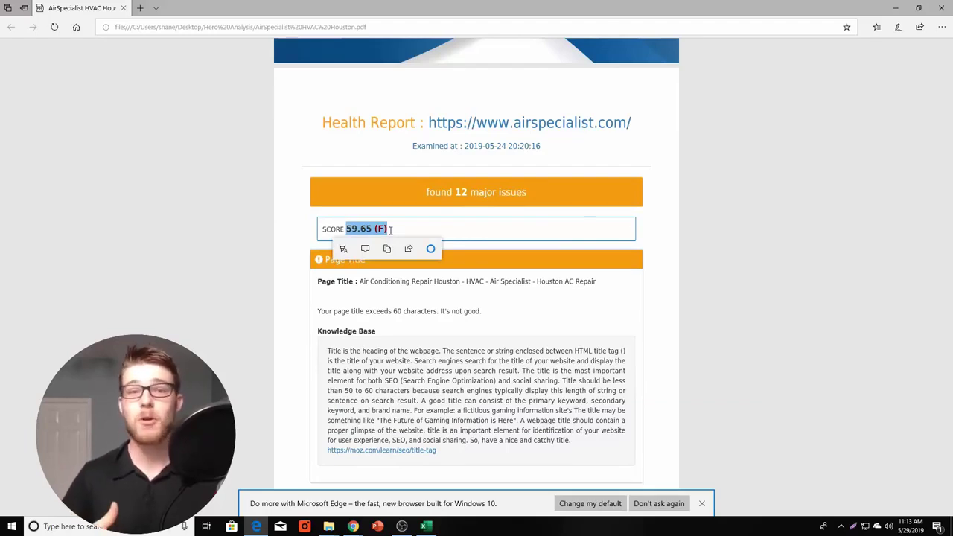
# - Scroll through the keyword, tracking and word-count sections to the Google Page Speed Insight statistics
pyautogui.scroll(-3, 513, 290)
pyautogui.scroll(-5, 524, 328)
pyautogui.scroll(-3, 523, 328)
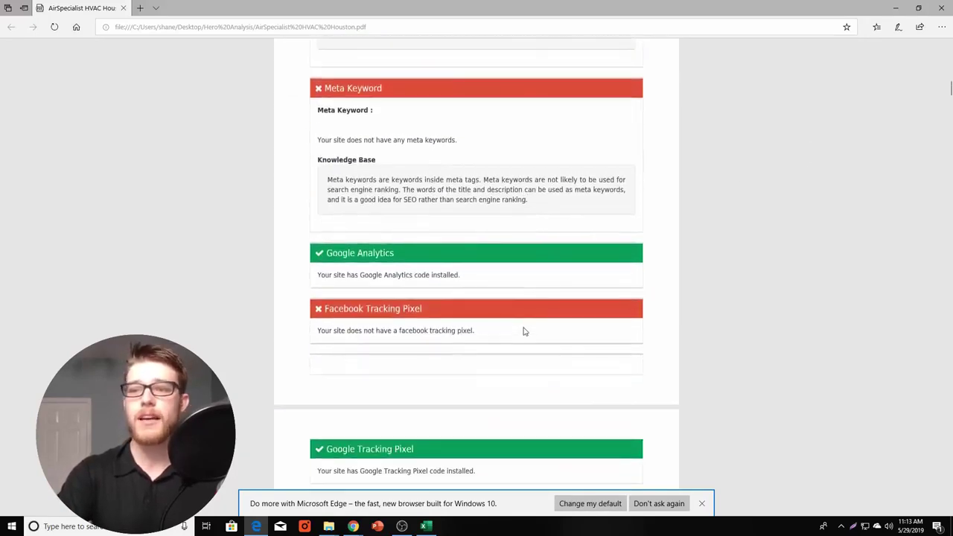
pyautogui.scroll(-1, 523, 331)
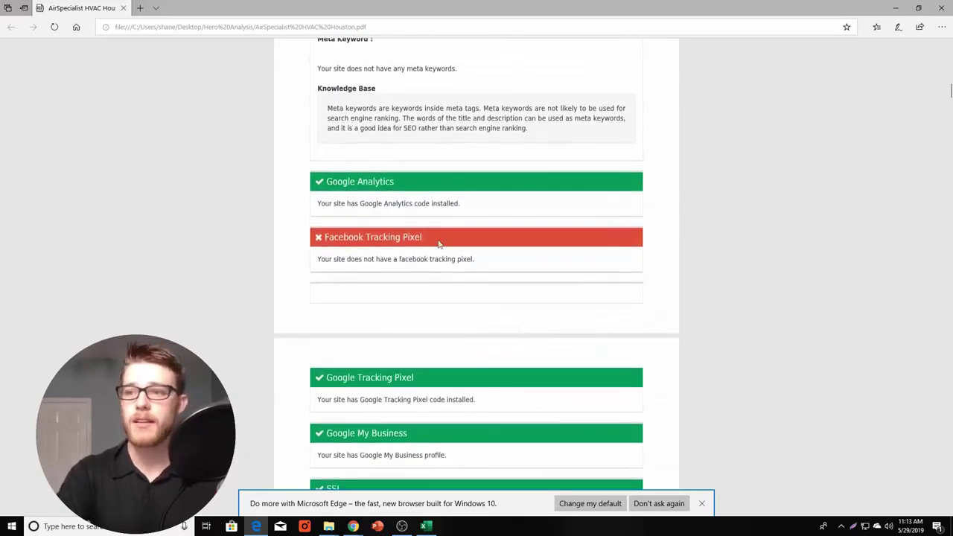
pyautogui.scroll(-5, 390, 283)
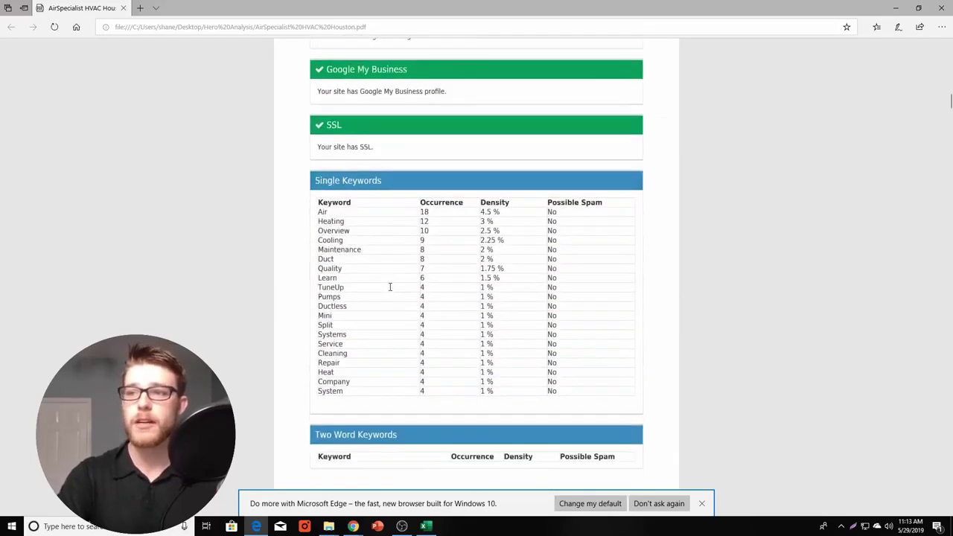
pyautogui.scroll(-4, 845, 244)
pyautogui.scroll(-4, 630, 308)
pyautogui.scroll(-5, 558, 340)
pyautogui.scroll(-3, 558, 340)
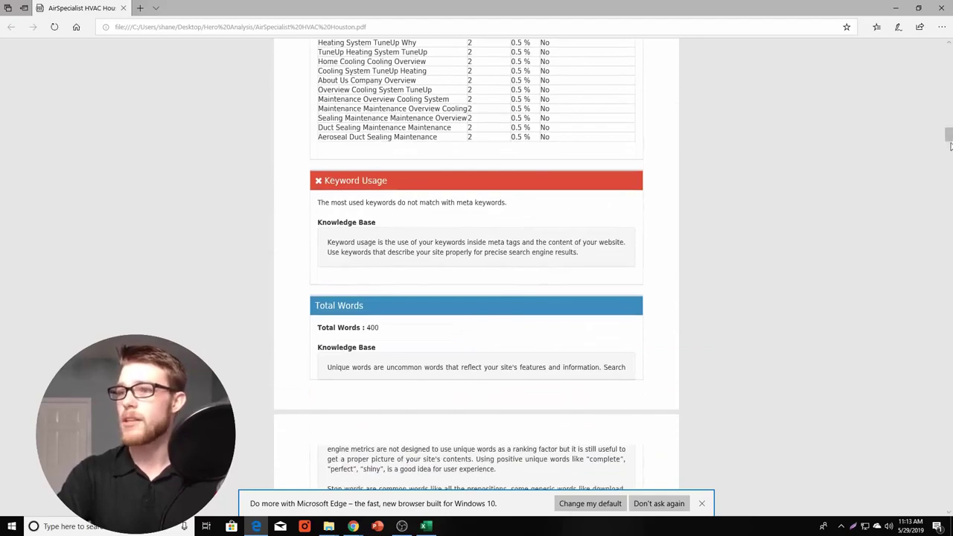
pyautogui.moveTo(948, 134)
pyautogui.mouseDown()
pyautogui.moveTo(934, 282)
pyautogui.moveTo(882, 500)
pyautogui.mouseUp()
# - Scroll to the final 'Double Your Website Leads' consultation page
pyautogui.scroll(-1, 882, 499)
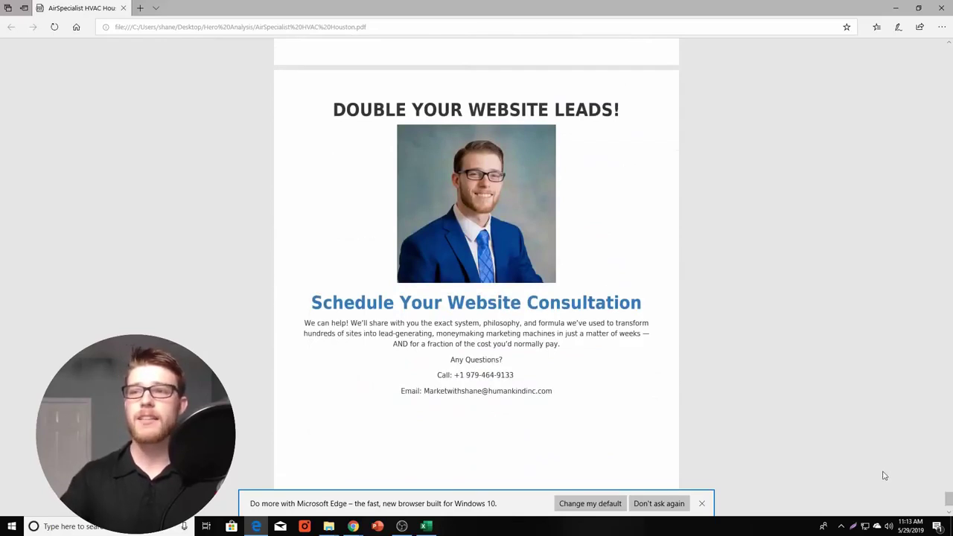